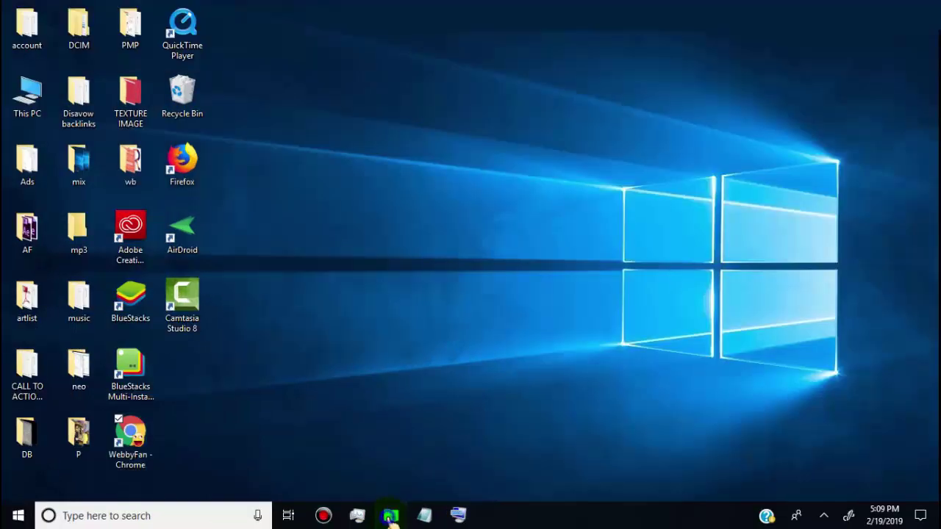
Step: Open the Desktop folder in File Explorer from the taskbar
left_click(391, 514)
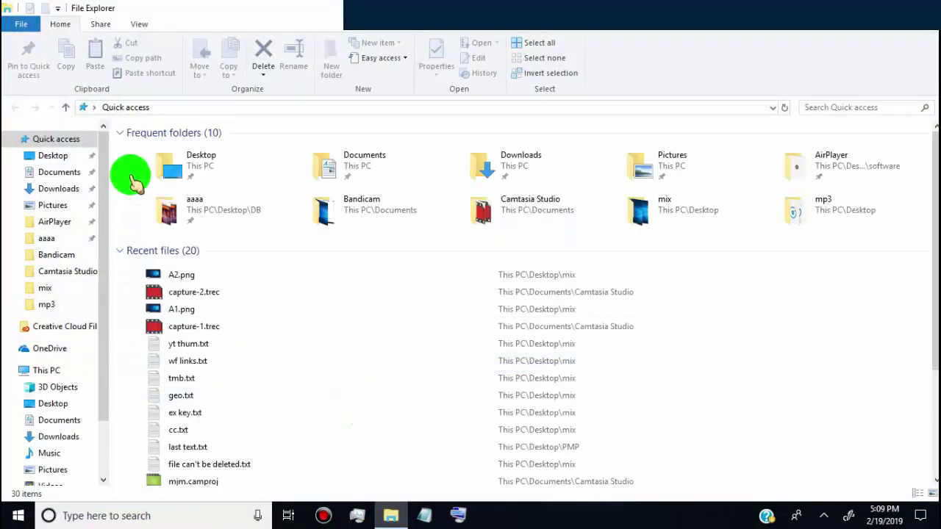
key("ctrl+a")
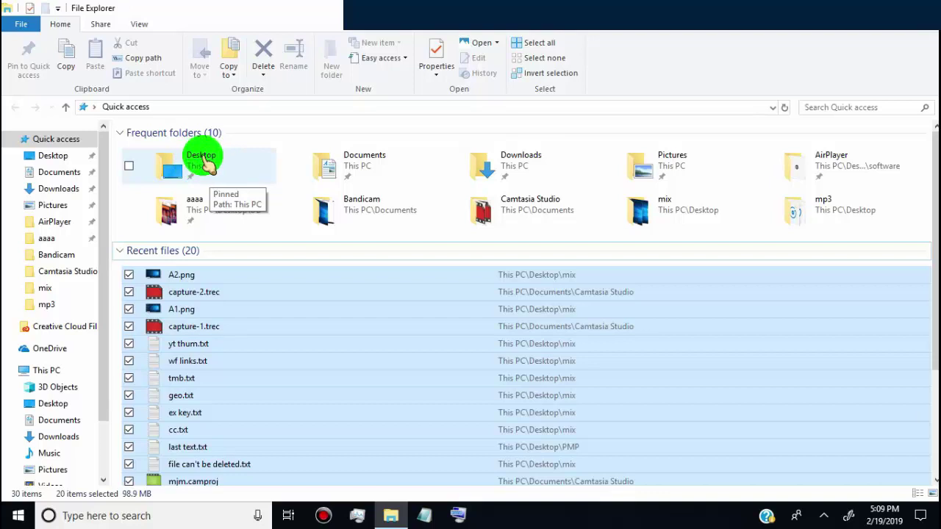
double_click(204, 163)
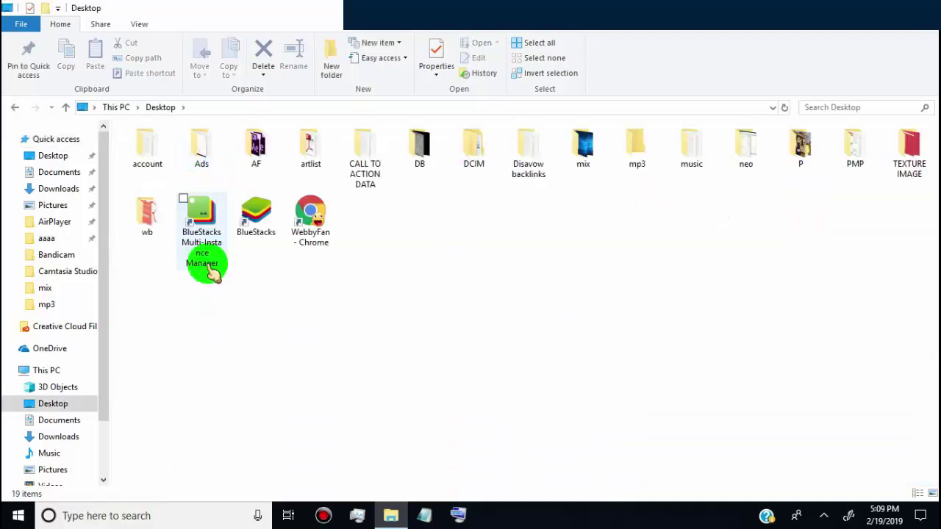
Step: Select every Desktop item, from the account folder to BlueStacks Multi-Instance Manager, except WebbyFan - Chrome
left_click(157, 158, "ctrl")
left_click(202, 151, "ctrl")
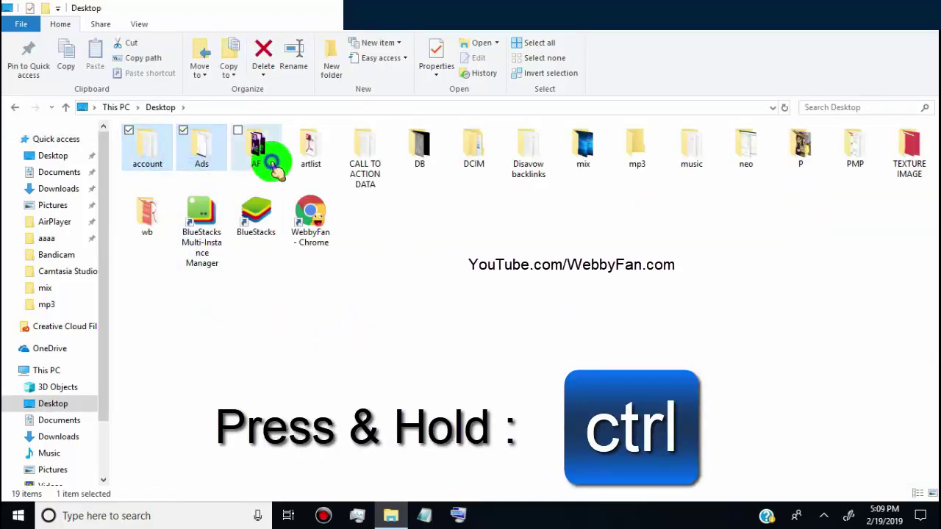
left_click(269, 157, "ctrl")
left_click(419, 155, "ctrl")
left_click(473, 158, "ctrl")
left_click(528, 156, "ctrl")
left_click(588, 156, "ctrl")
left_click(636, 156, "ctrl")
left_click(687, 161, "ctrl")
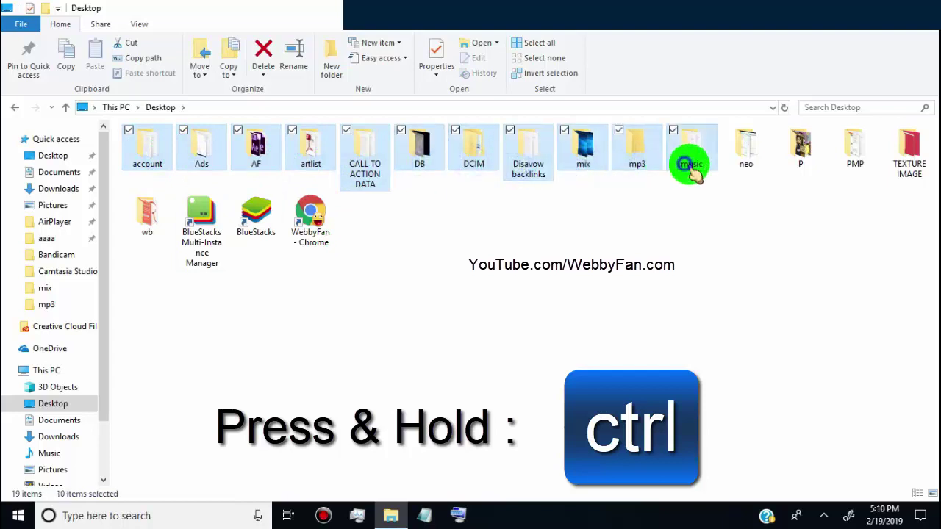
left_click(745, 158, "ctrl")
left_click(789, 163, "ctrl")
left_click(855, 154, "ctrl")
left_click(908, 160, "ctrl")
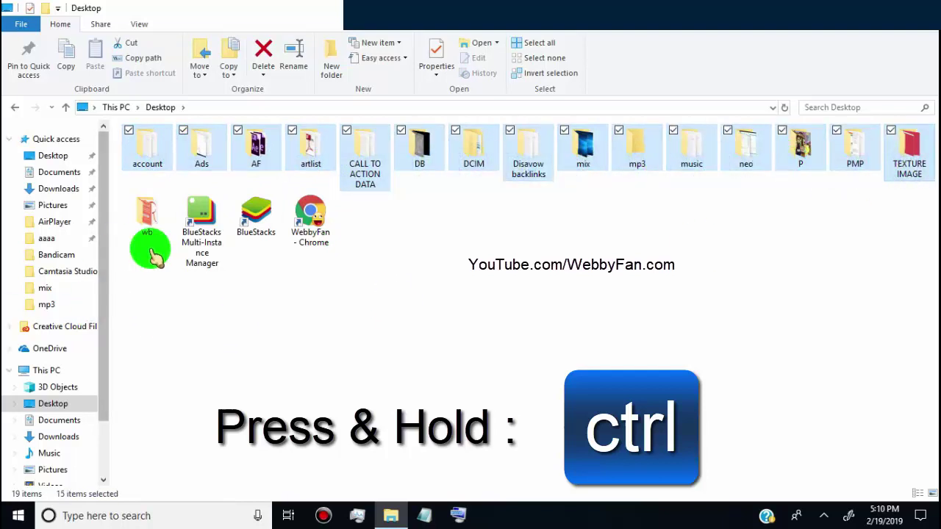
left_click(147, 227, "ctrl")
left_click(200, 249, "ctrl")
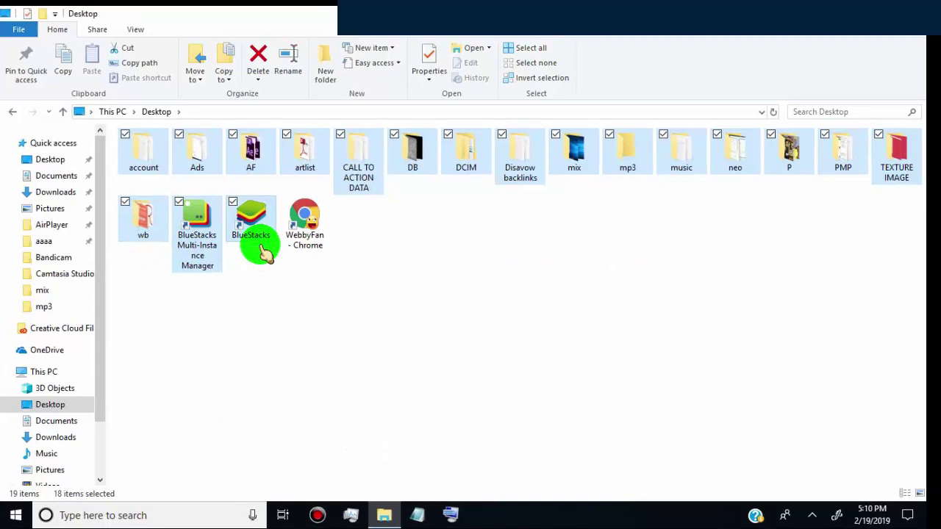
Step: Mark the 18 selected items and their subfolders and files Hidden, approving admin access
right_click(262, 225)
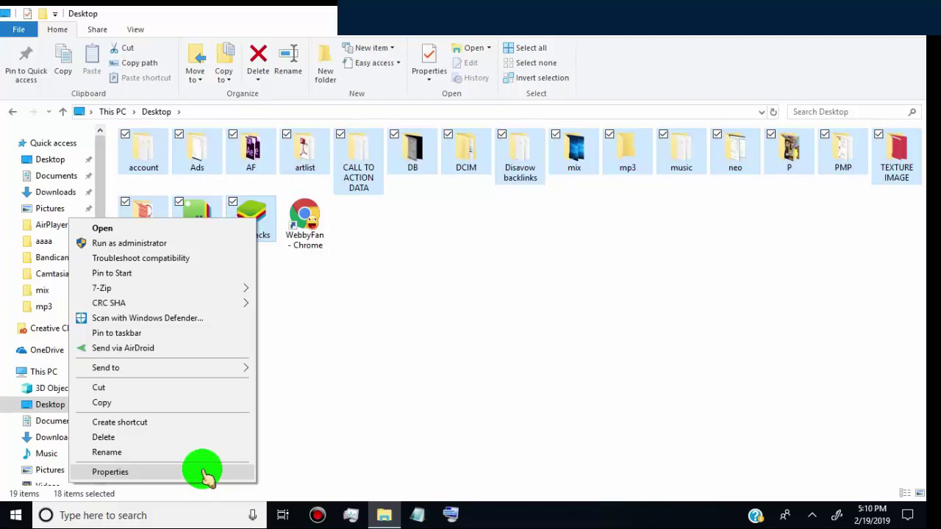
left_click(205, 473)
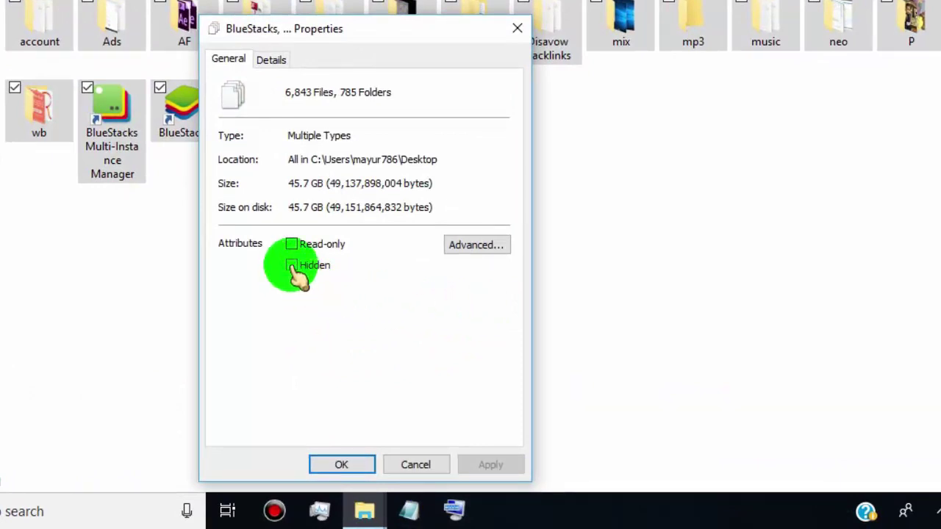
left_click(292, 265)
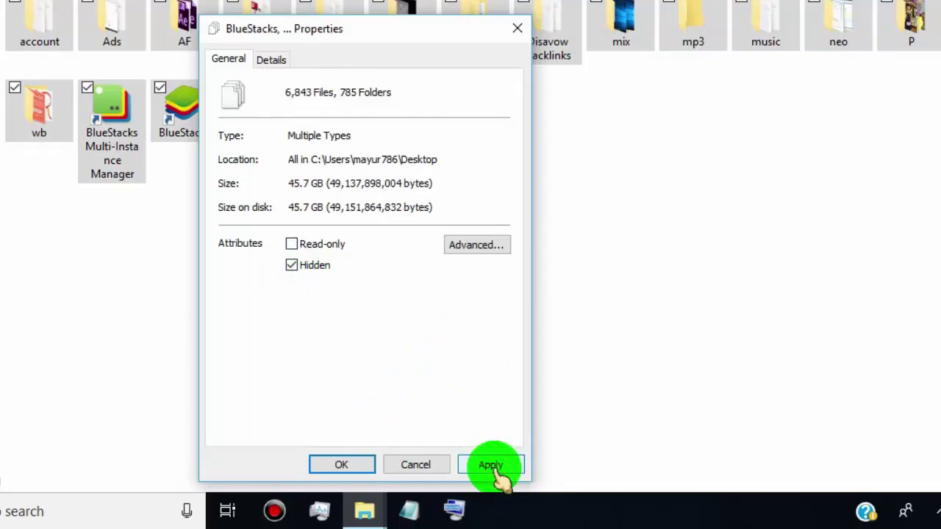
left_click(491, 465)
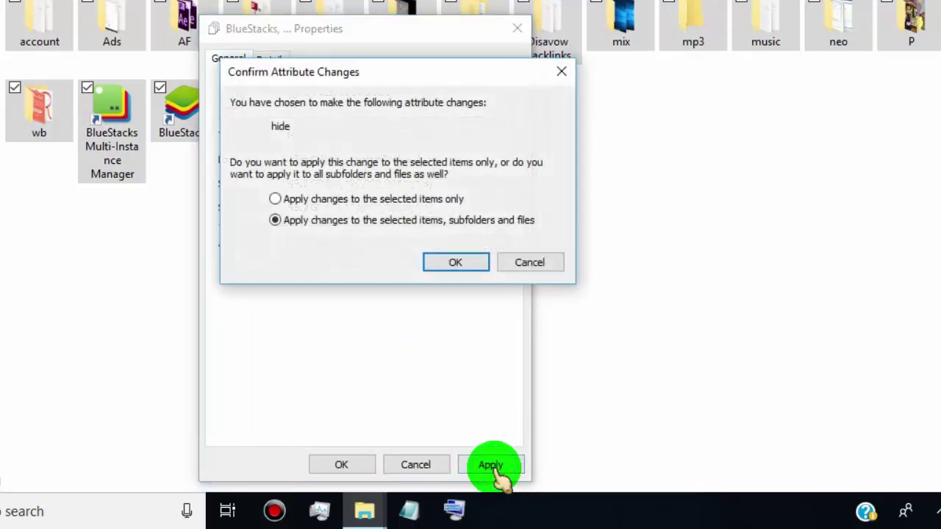
left_click(459, 264)
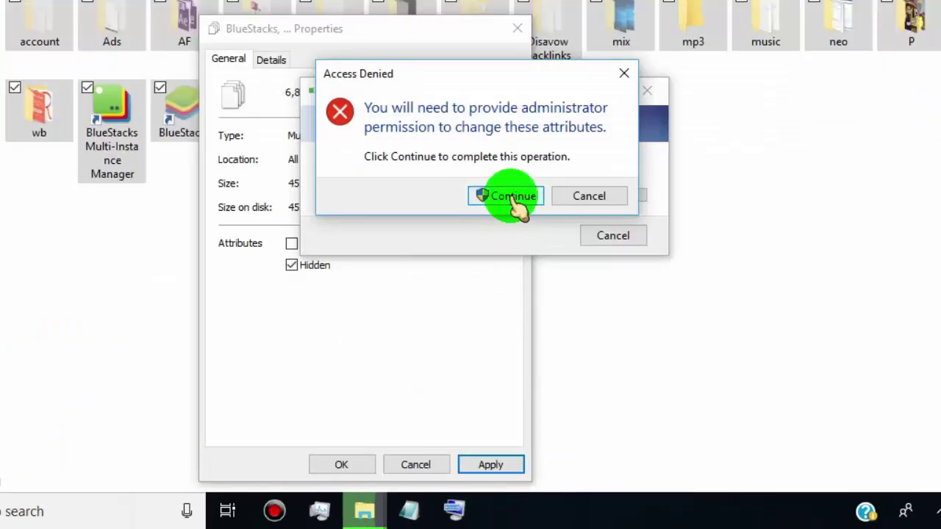
left_click(495, 277)
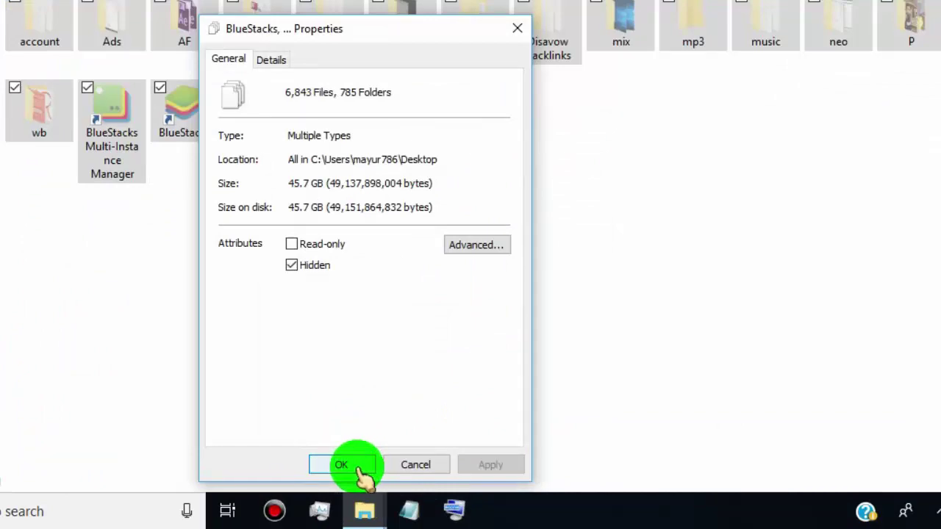
left_click(346, 465)
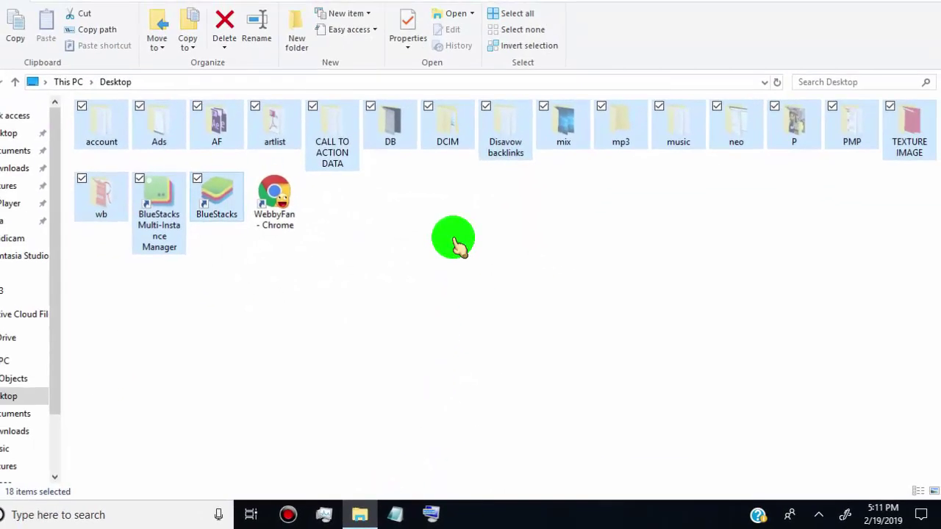
Step: Deselect the items and turn off Hidden items in the View tab
left_click(454, 248)
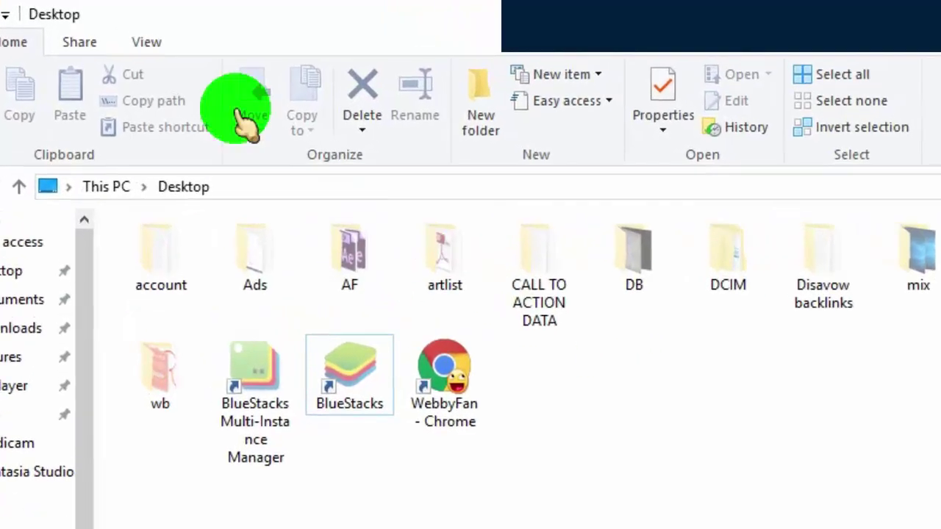
left_click(148, 42)
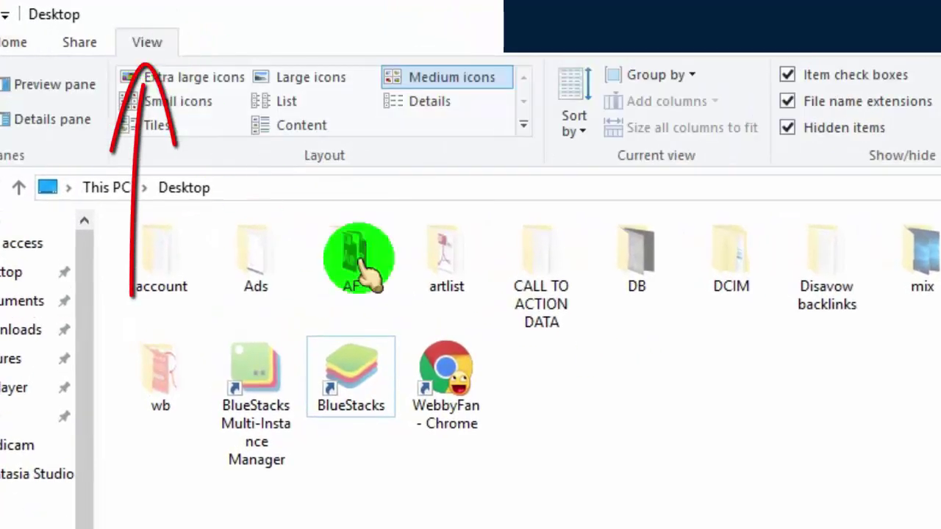
left_click(851, 132)
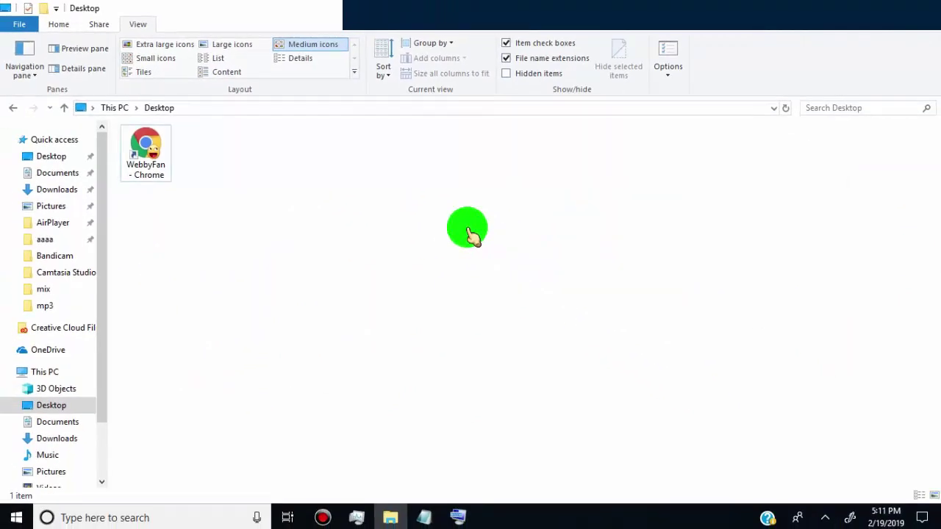
Step: Minimize File Explorer to reveal the desktop
left_click(391, 519)
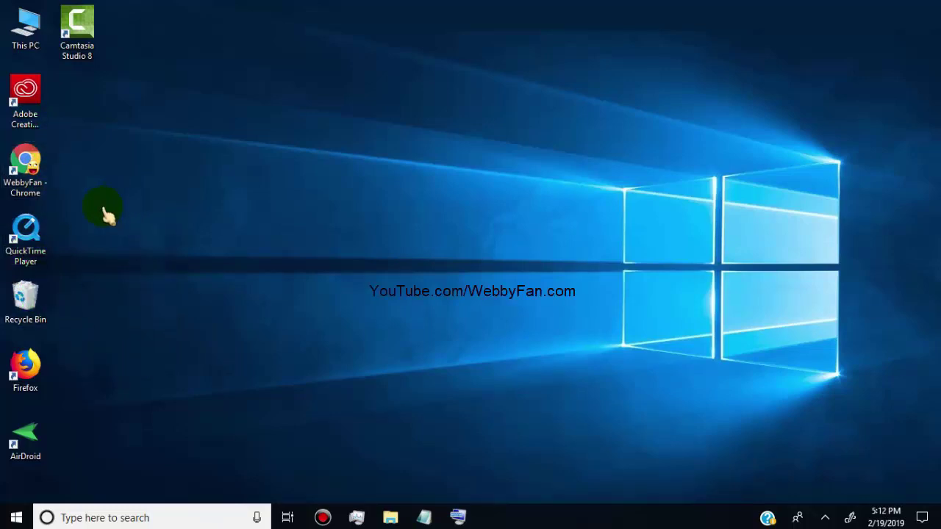
Step: Hide the Adobe Creative Cloud desktop shortcut through its Properties, approving admin access
left_click(34, 110)
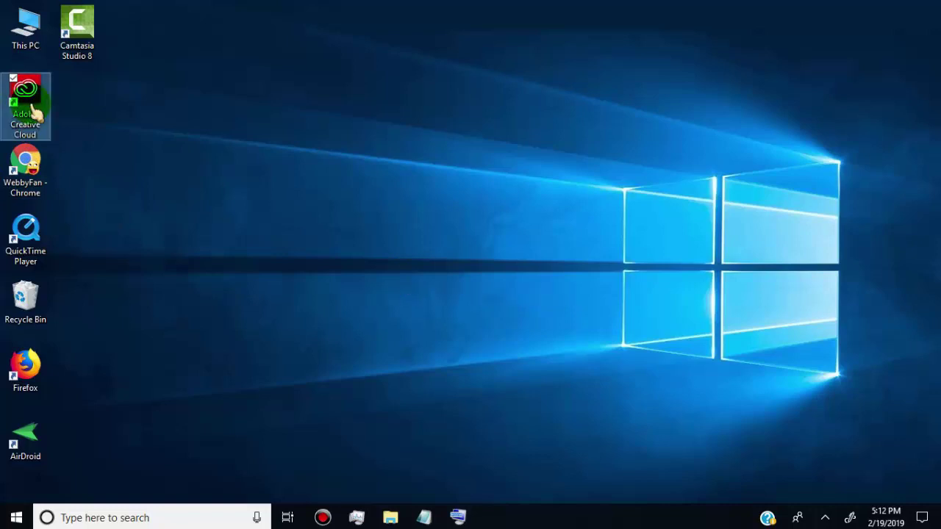
right_click(34, 110)
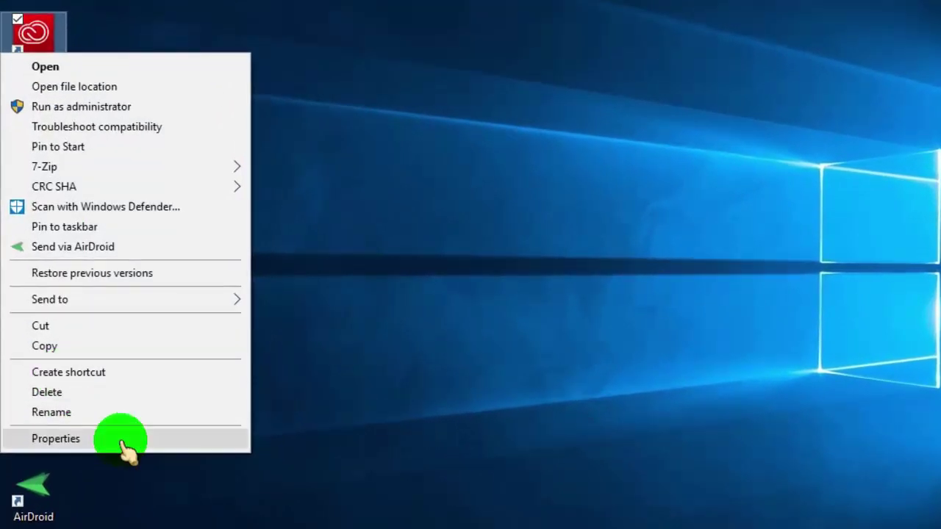
left_click(56, 439)
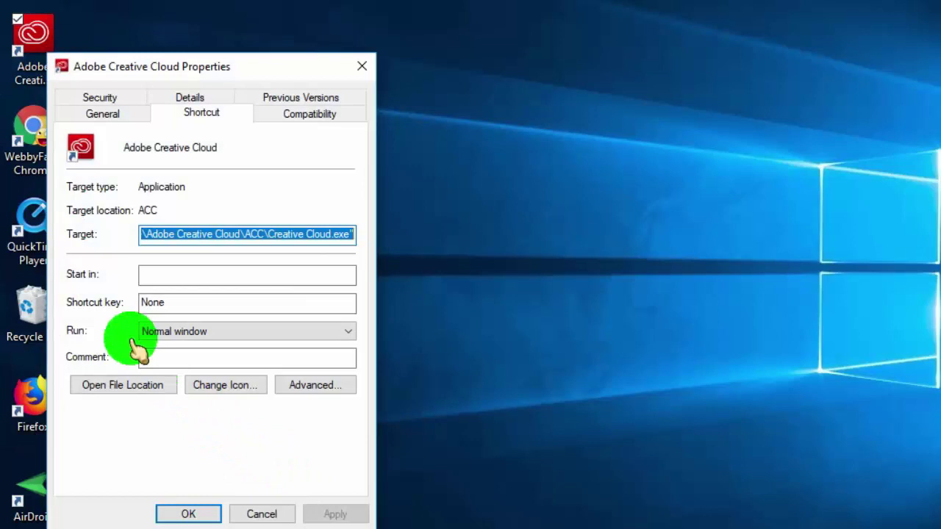
left_click(101, 117)
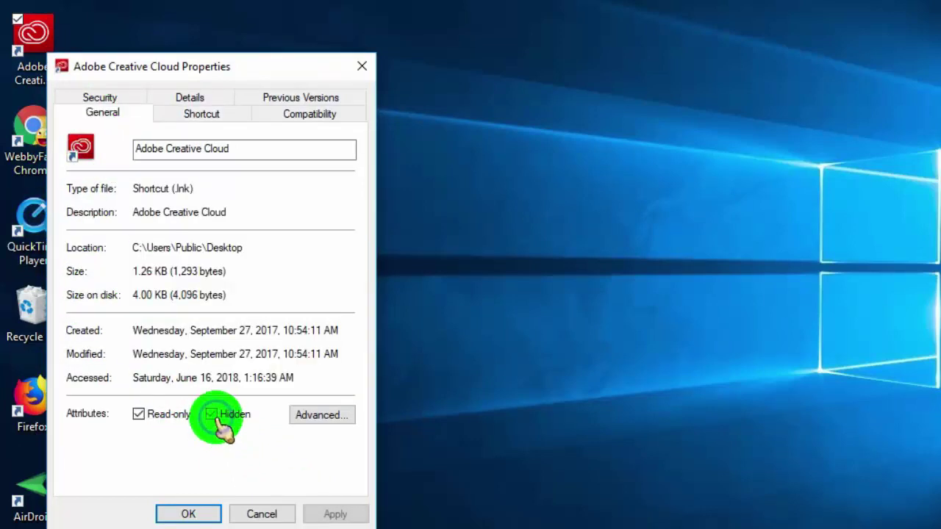
left_click(335, 515)
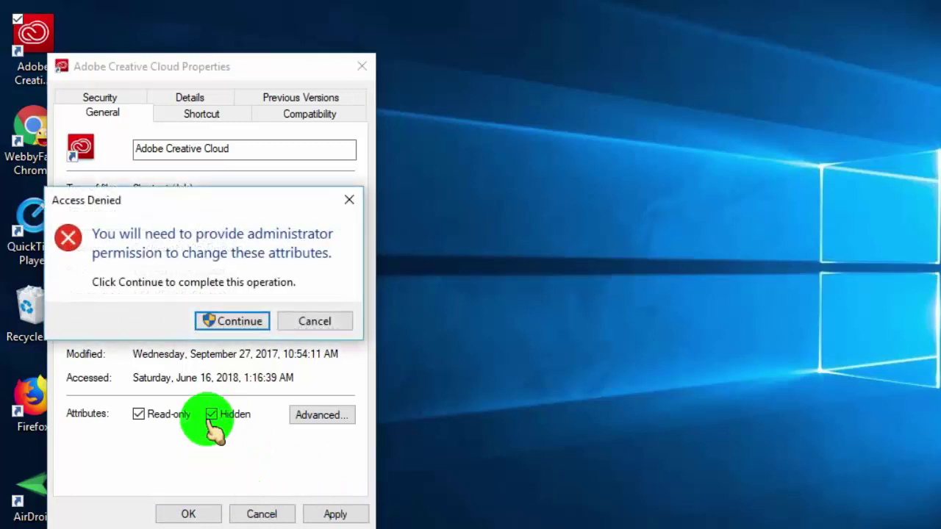
left_click(235, 321)
left_click(188, 514)
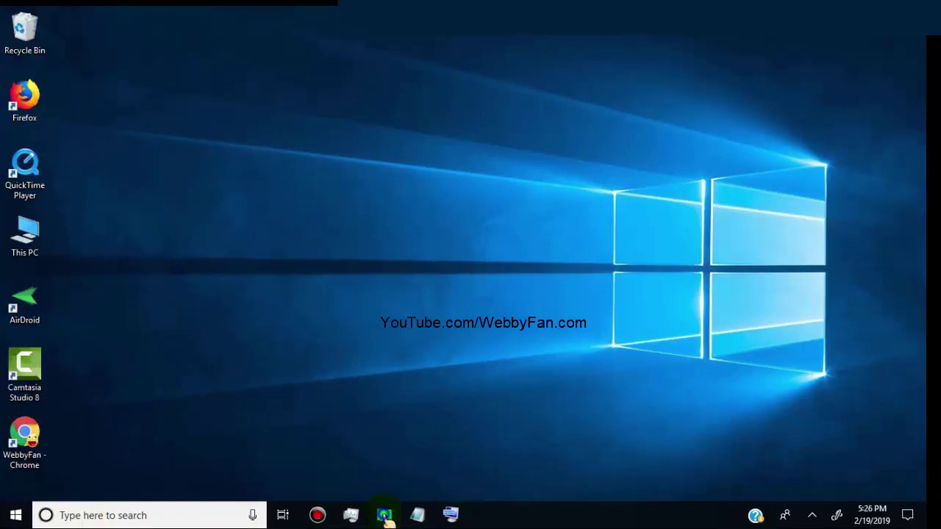
Step: Reopen the Desktop folder in File Explorer and turn Hidden items display back on
left_click(385, 515)
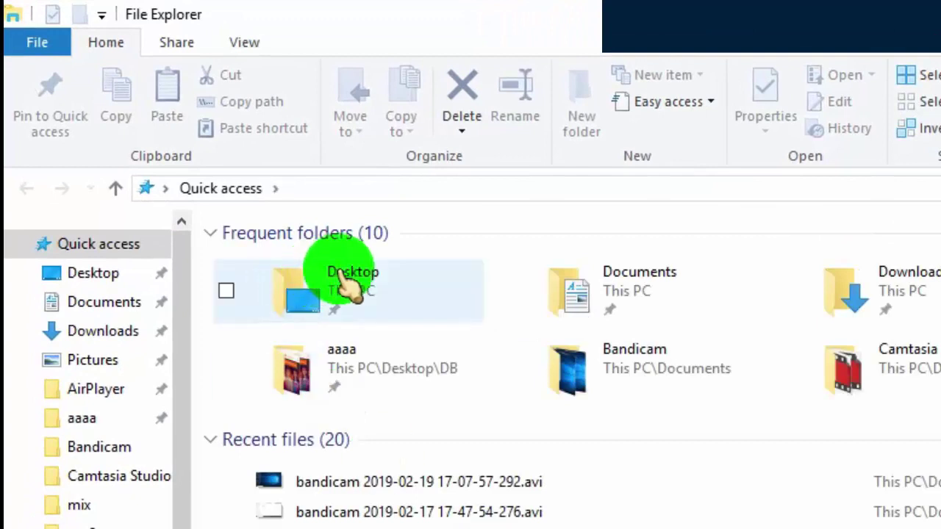
double_click(346, 283)
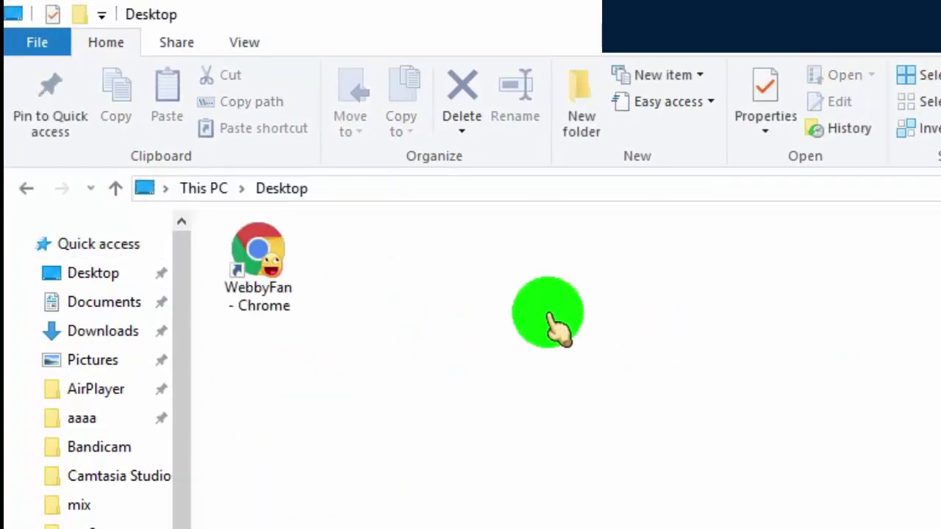
left_click(253, 45)
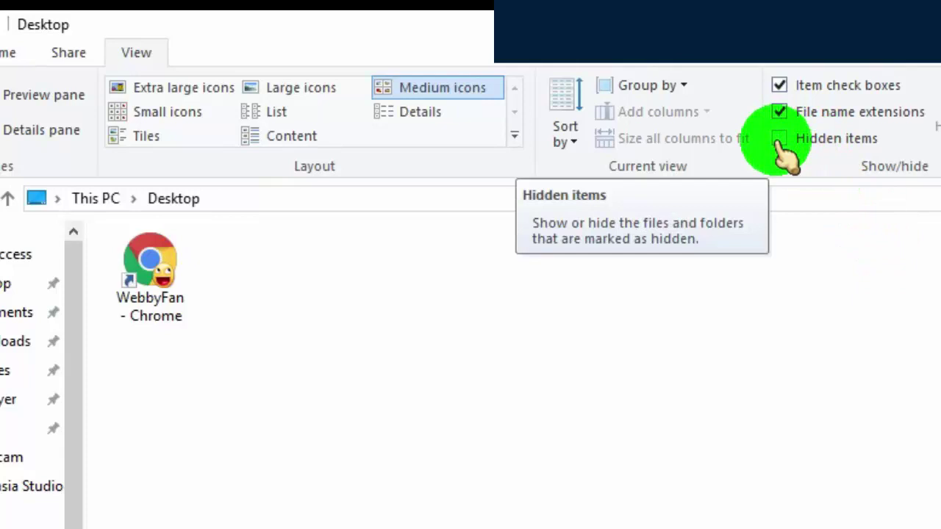
left_click(778, 139)
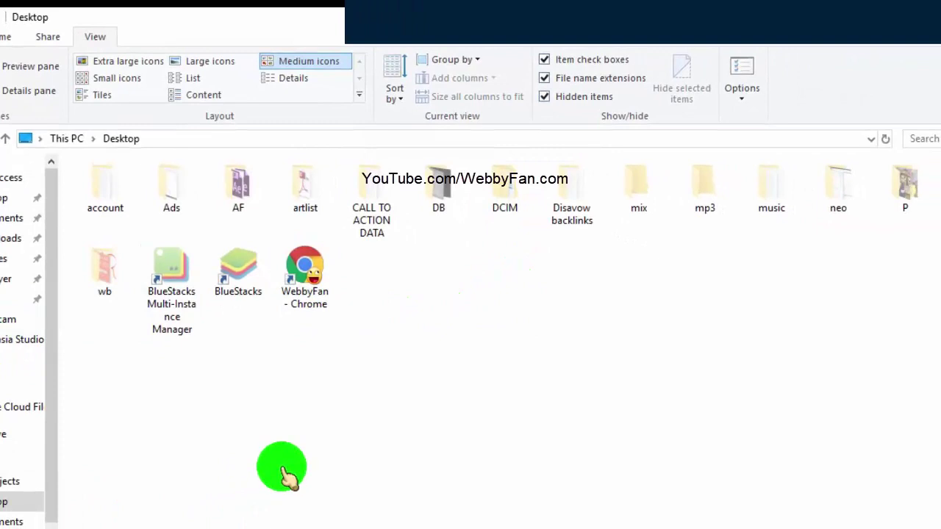
Step: Select all 18 faded Desktop folders and shortcuts, from account to the BlueStacks shortcut
left_click(105, 185)
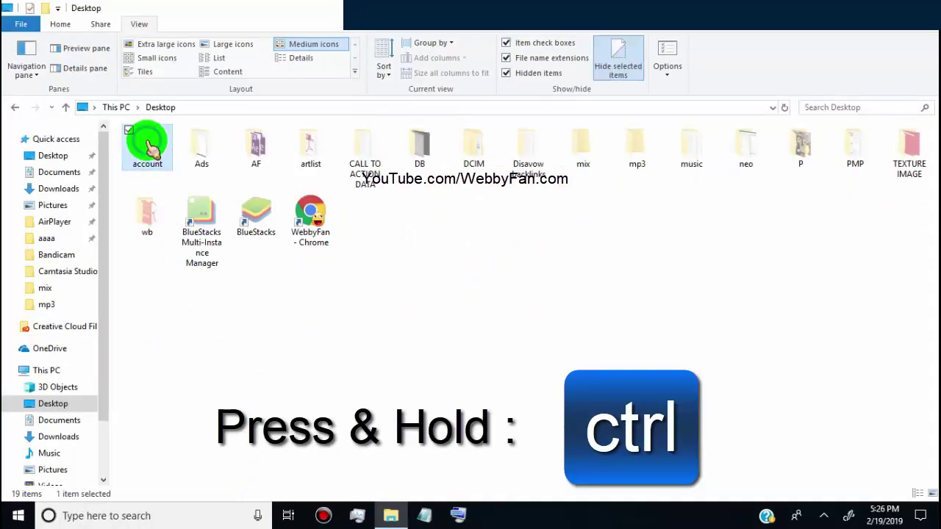
left_click(201, 147, "ctrl")
left_click(256, 147, "ctrl")
left_click(310, 147, "ctrl")
left_click(365, 150, "ctrl")
left_click(419, 147, "ctrl")
left_click(473, 147, "ctrl")
left_click(523, 154, "ctrl")
left_click(583, 147, "ctrl")
left_click(637, 147, "ctrl")
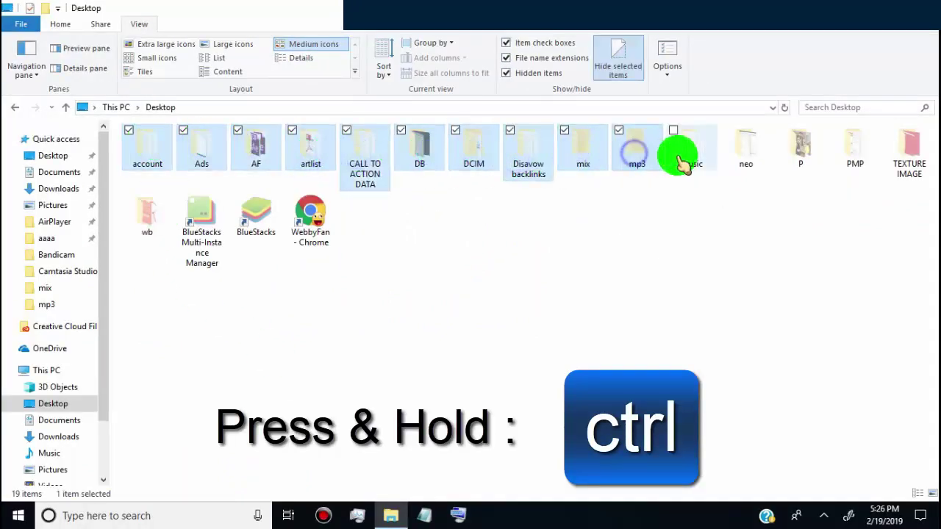
left_click(691, 147, "ctrl")
left_click(745, 147, "ctrl")
left_click(800, 147, "ctrl")
left_click(854, 147, "ctrl")
left_click(909, 150, "ctrl")
left_click(218, 233, "ctrl")
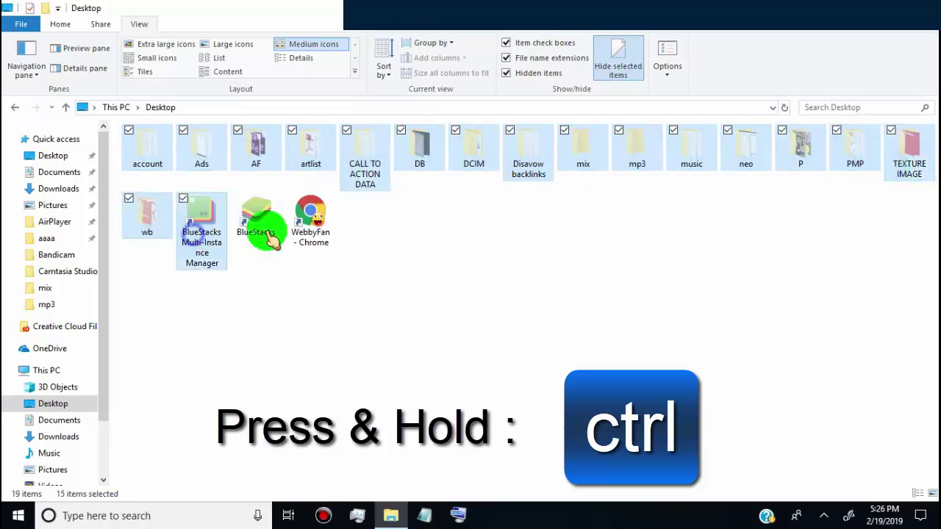
left_click(257, 220, "ctrl")
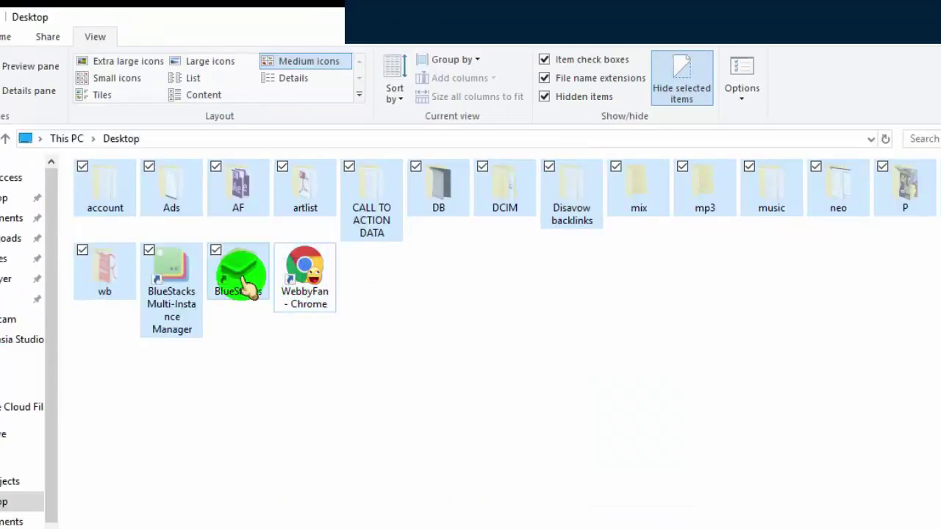
Step: Clear the Hidden attribute on them and their contents, approving admin access
right_click(243, 279)
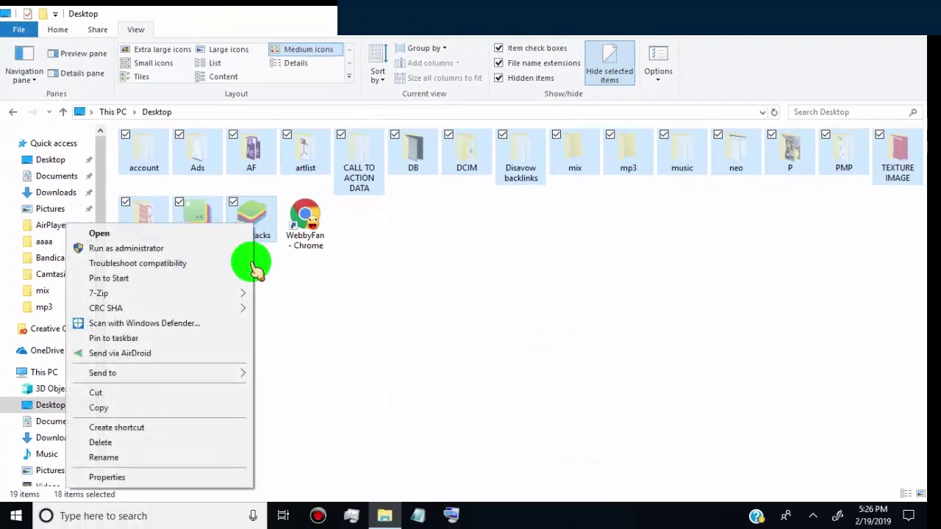
left_click(207, 479)
left_click(327, 333)
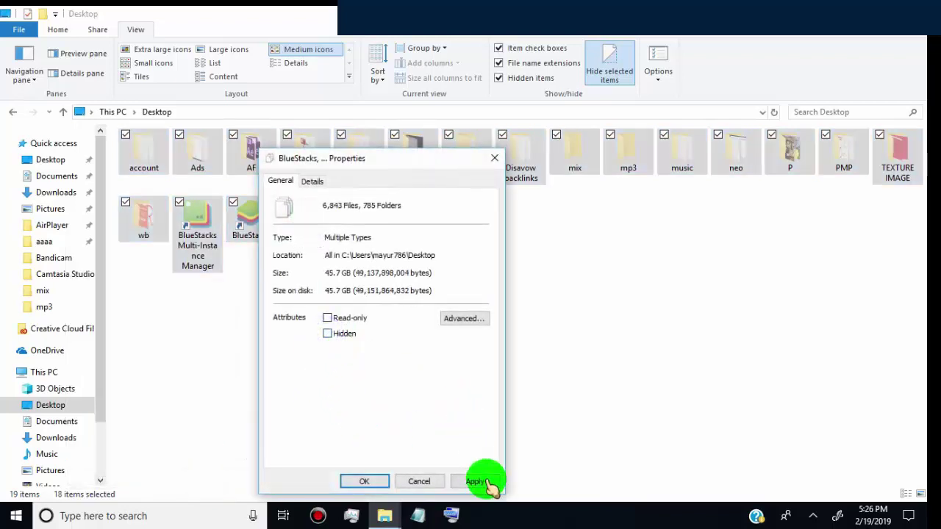
left_click(476, 482)
left_click(437, 332)
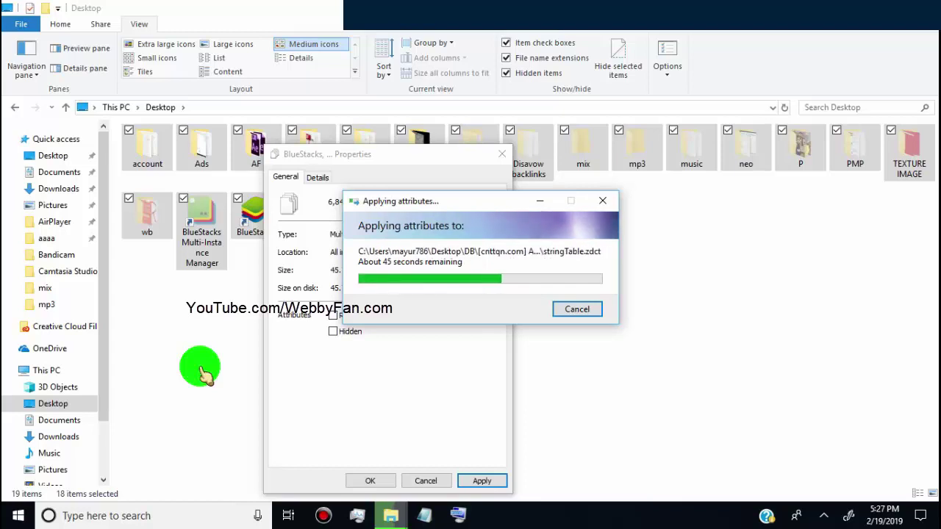
left_click(500, 278)
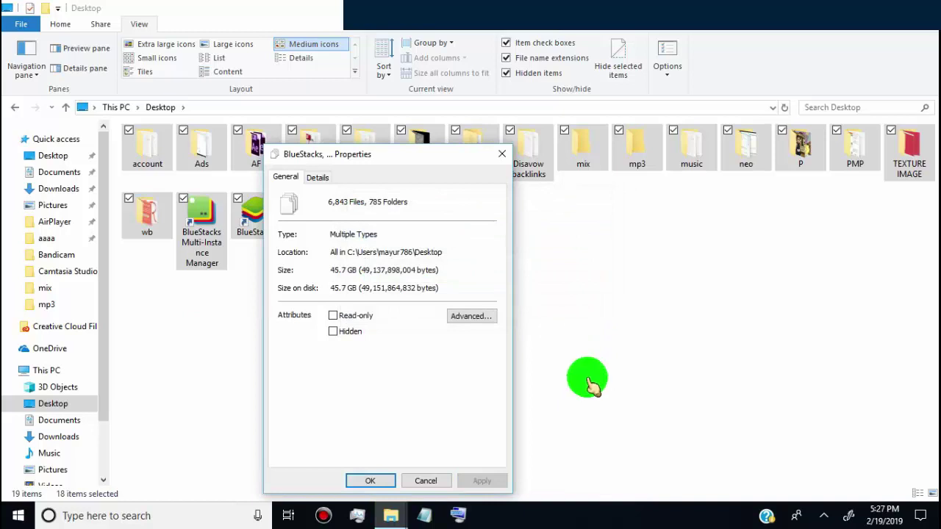
left_click(366, 481)
left_click(520, 351)
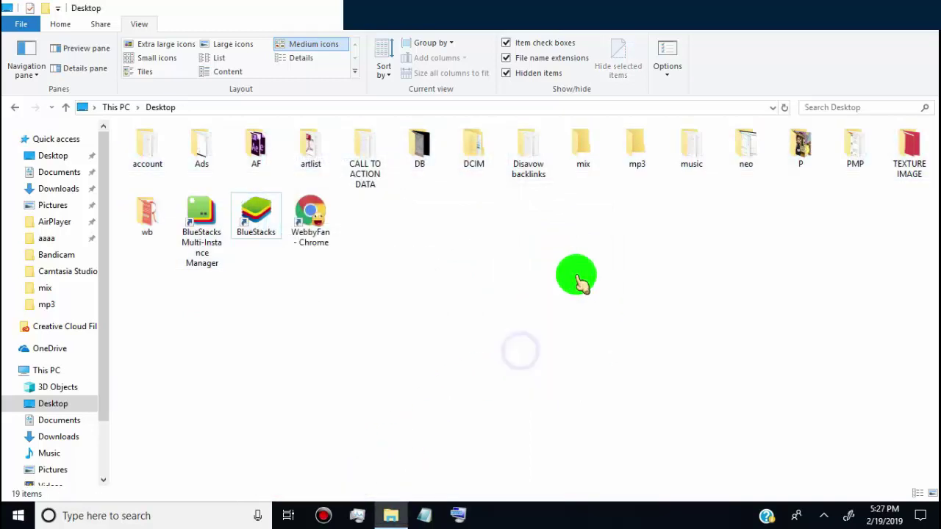
Step: Leave File Explorer and show the desktop with Win+D
left_click(776, 107)
left_click(785, 107)
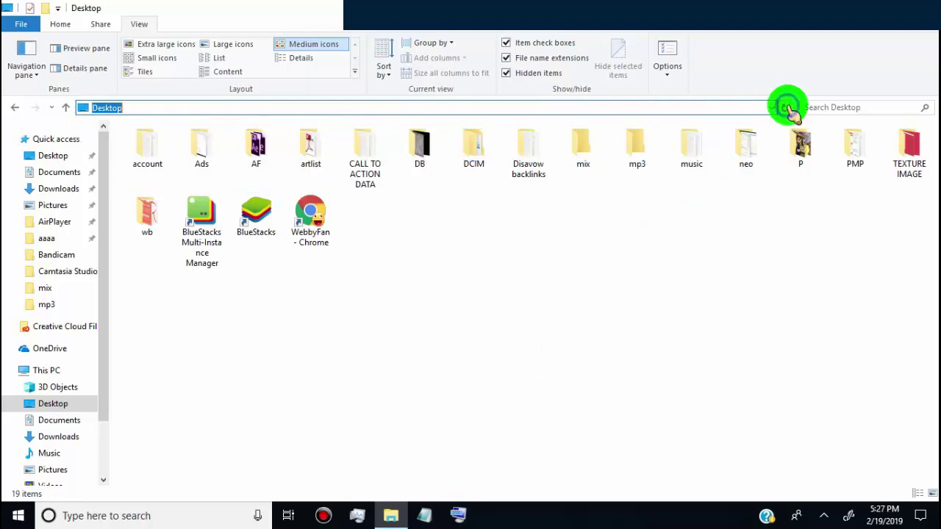
key("super+d")
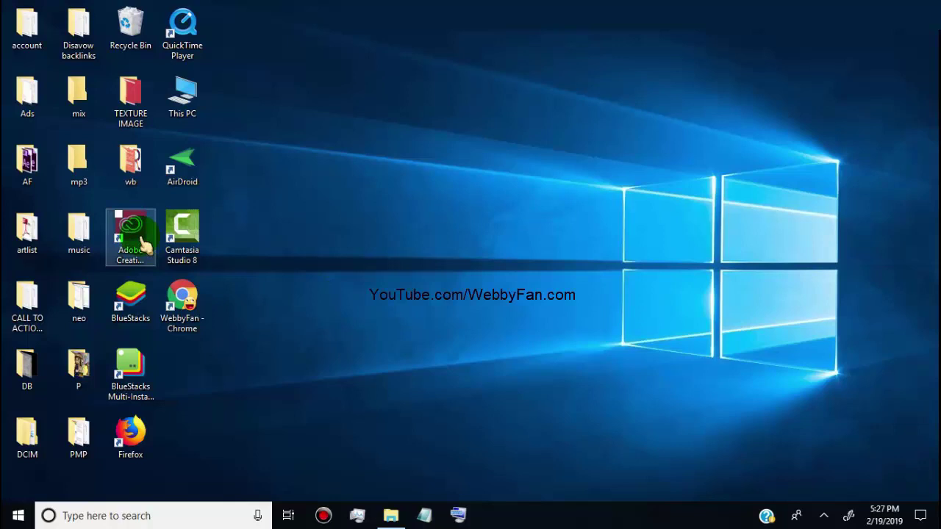
Step: Clear the Hidden attribute on the Adobe Creative Cloud shortcut, approving admin access
left_click(144, 245)
right_click(144, 245)
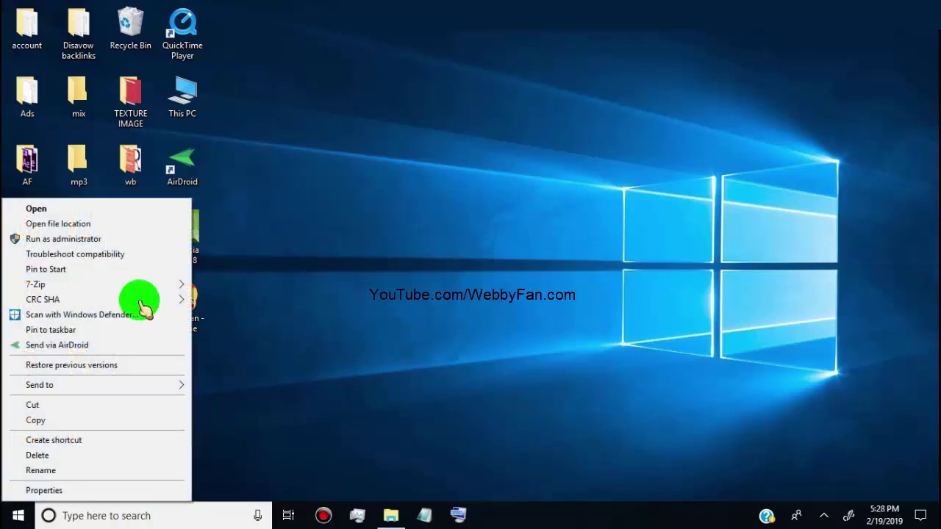
left_click(150, 487)
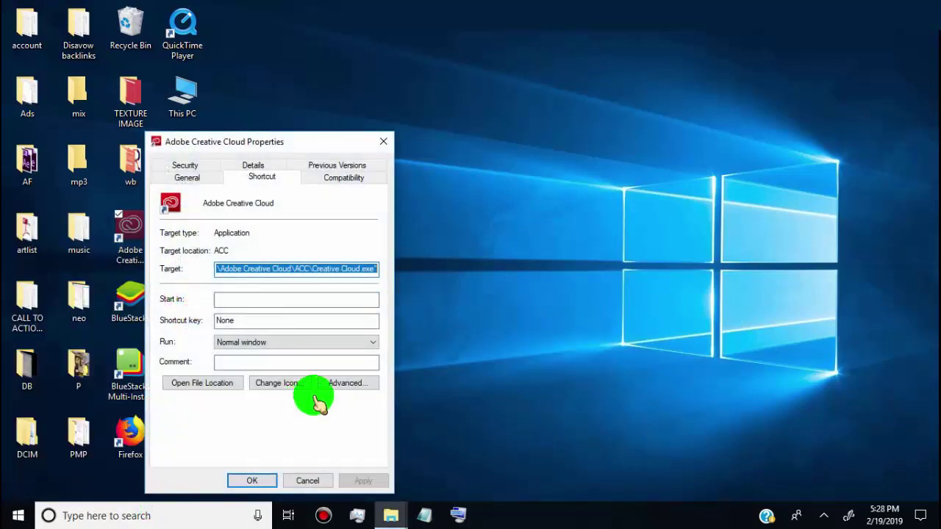
left_click(186, 177)
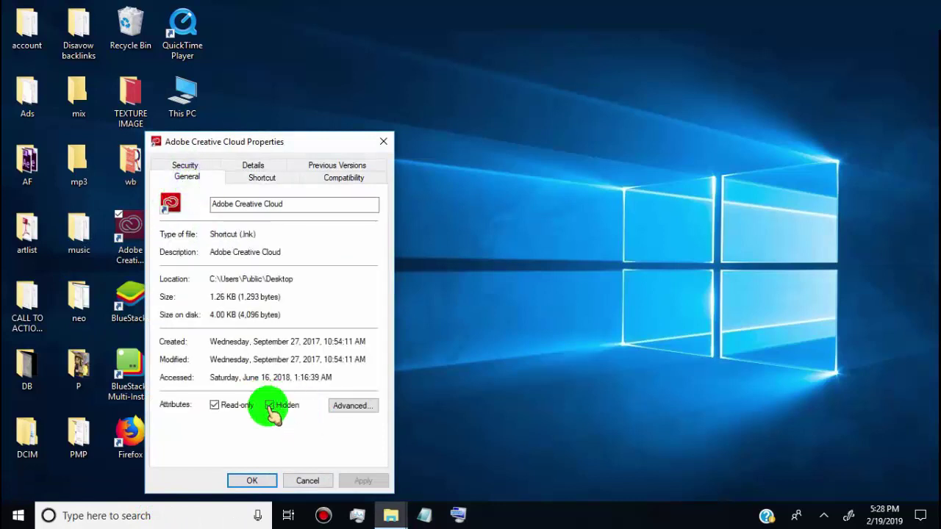
left_click(362, 480)
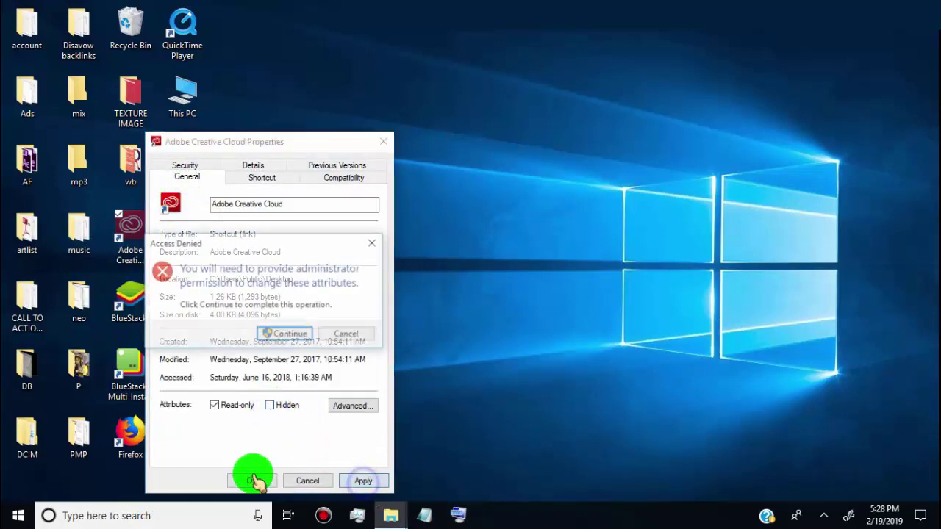
left_click(273, 336)
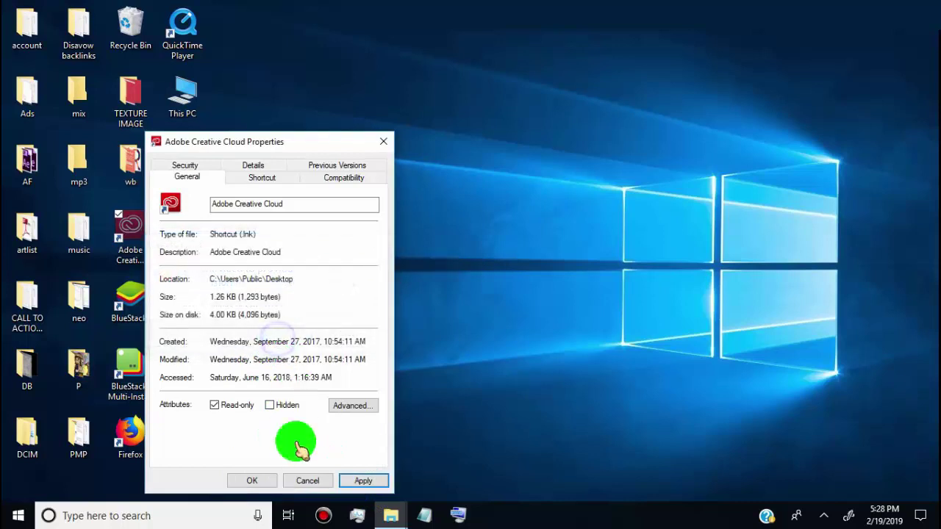
left_click(252, 482)
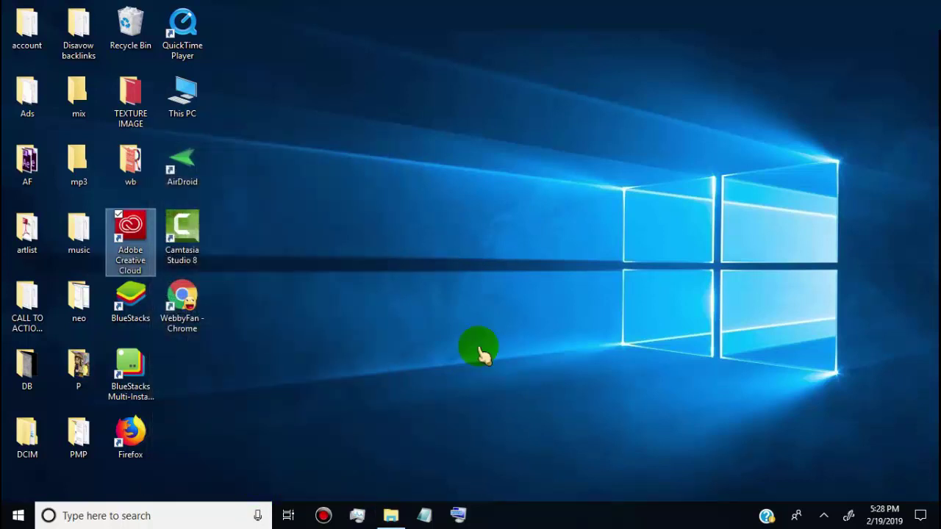
left_click(504, 235)
right_click(515, 159)
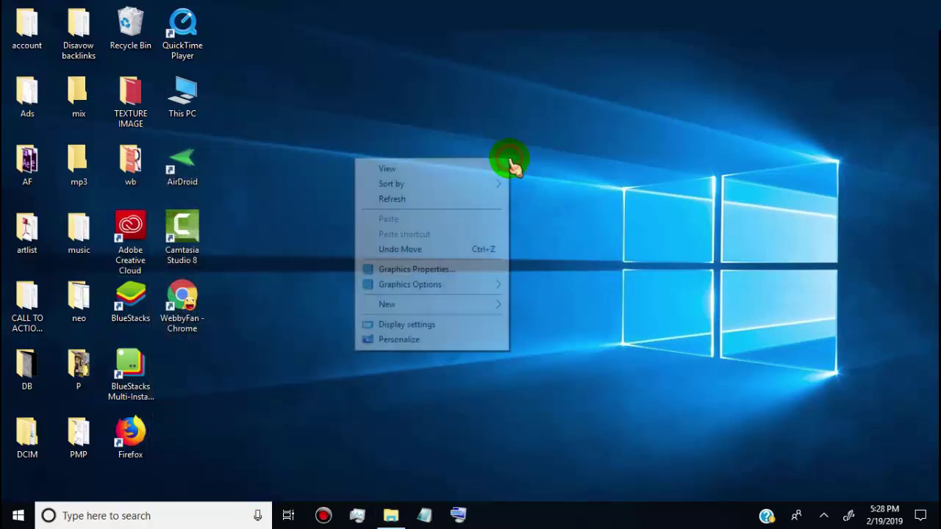
left_click(448, 200)
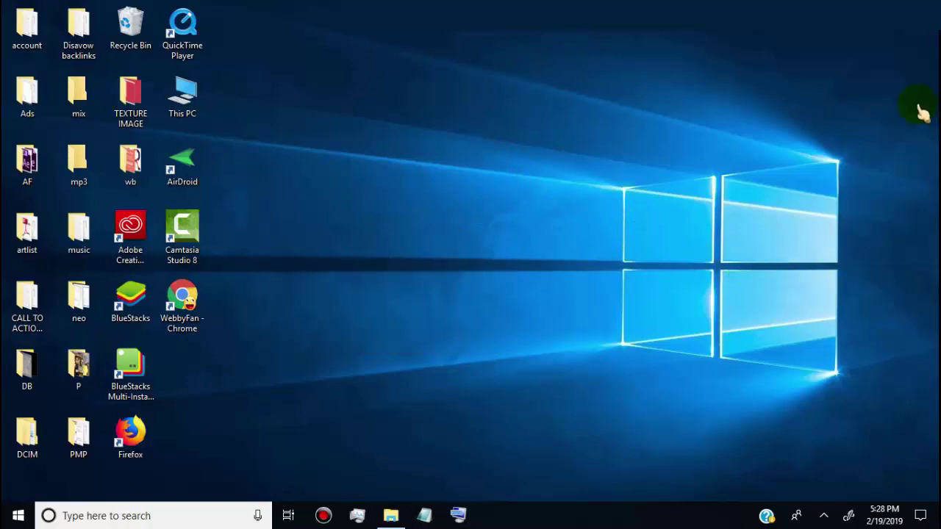